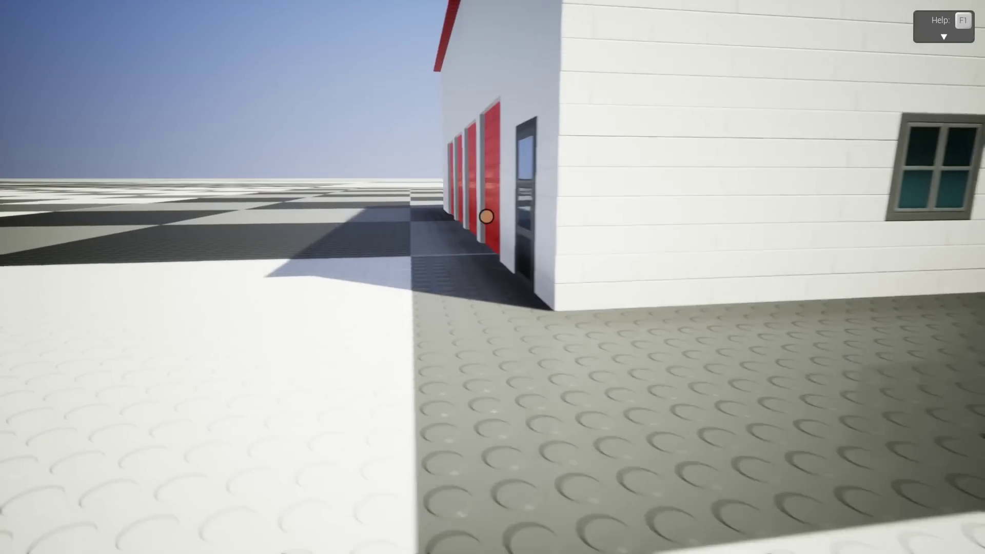
# - Load the orange Stunt Car from the saved vehicles and drive it forward across the grid
pyautogui.press('e')
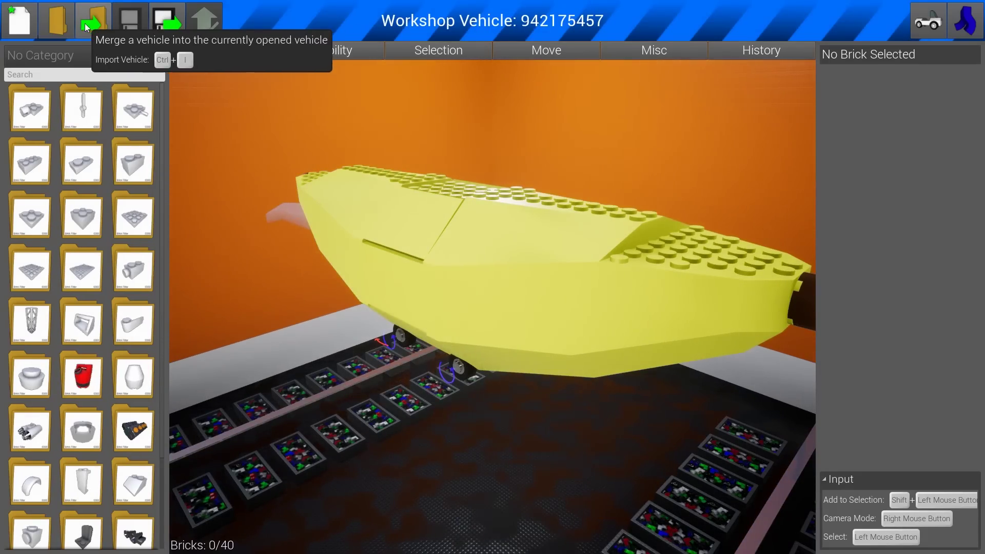
pyautogui.click(56, 26)
pyautogui.scroll(-5, 485, 166)
pyautogui.scroll(-5, 485, 161)
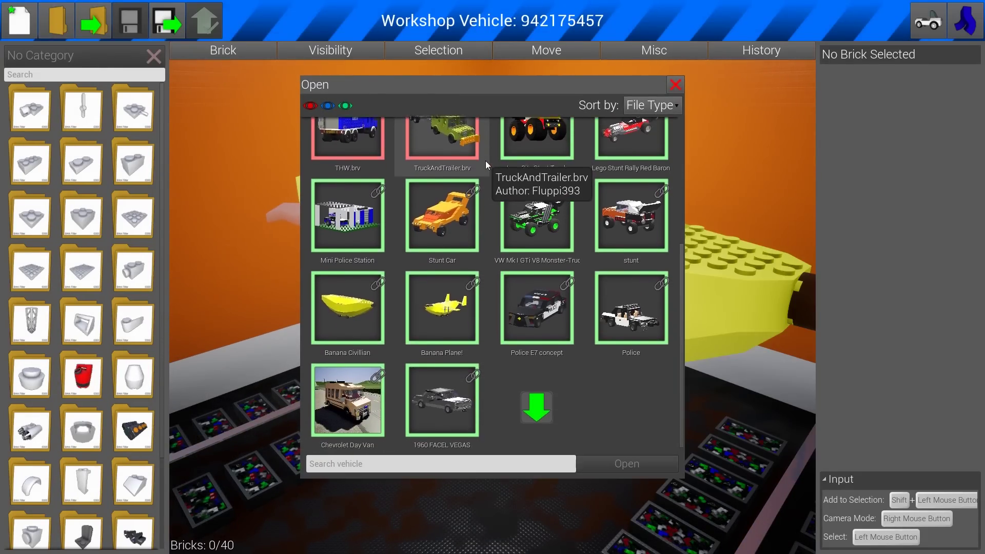
pyautogui.doubleClick(444, 199)
pyautogui.click(927, 20)
pyautogui.press('w')
pyautogui.press('w')
pyautogui.press('w')
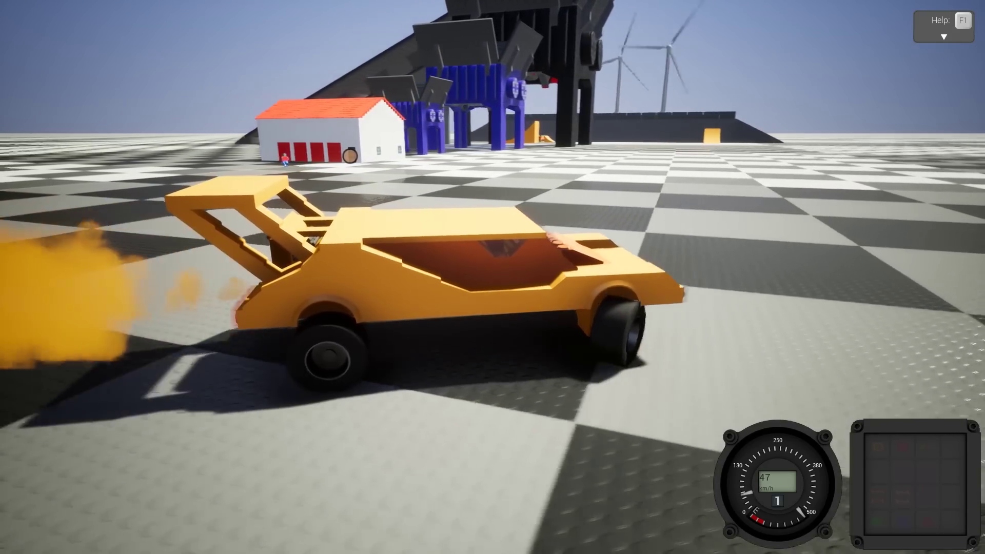
# - Slow the stunt car nearly to a stop, then accelerate, veer left and head for the ramp
pyautogui.press('s')
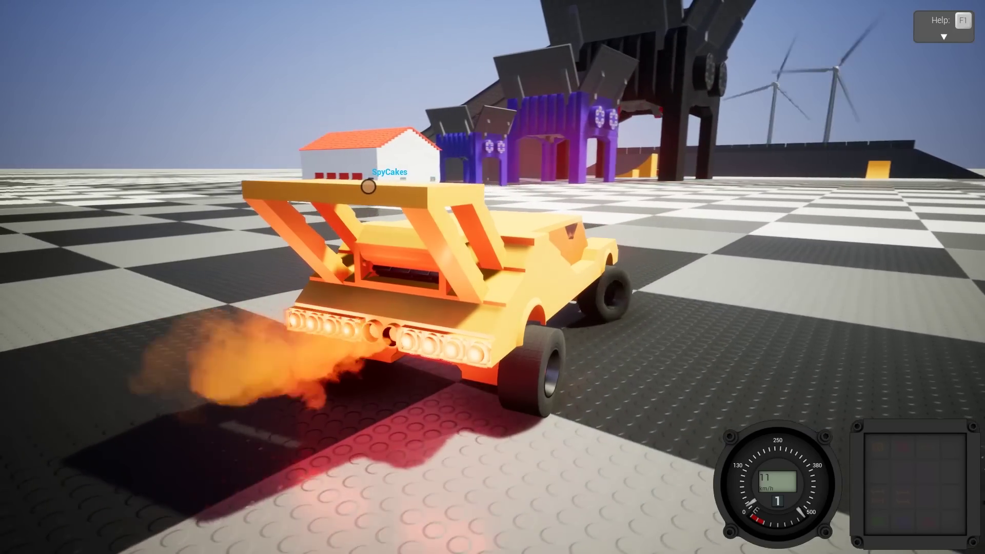
pyautogui.press('w')
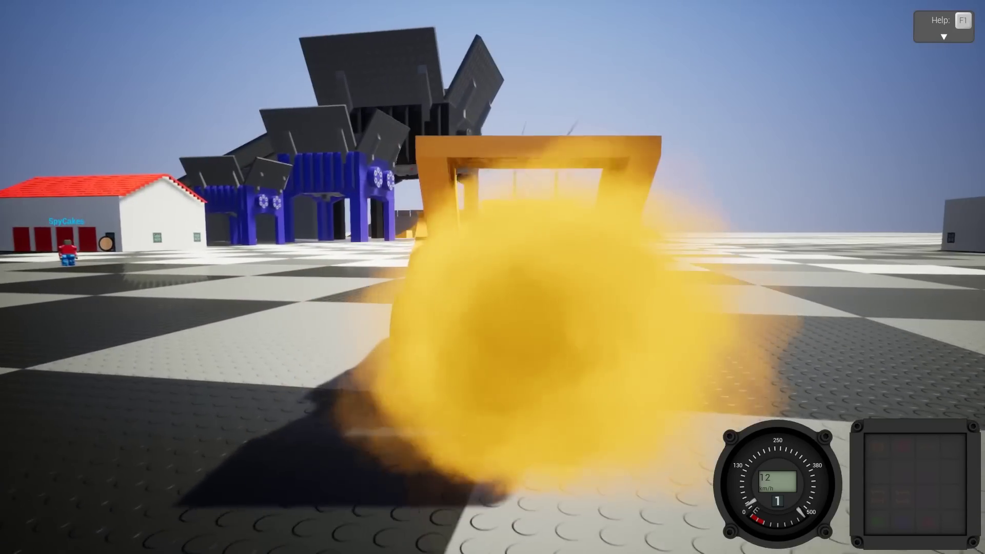
pyautogui.press('w')
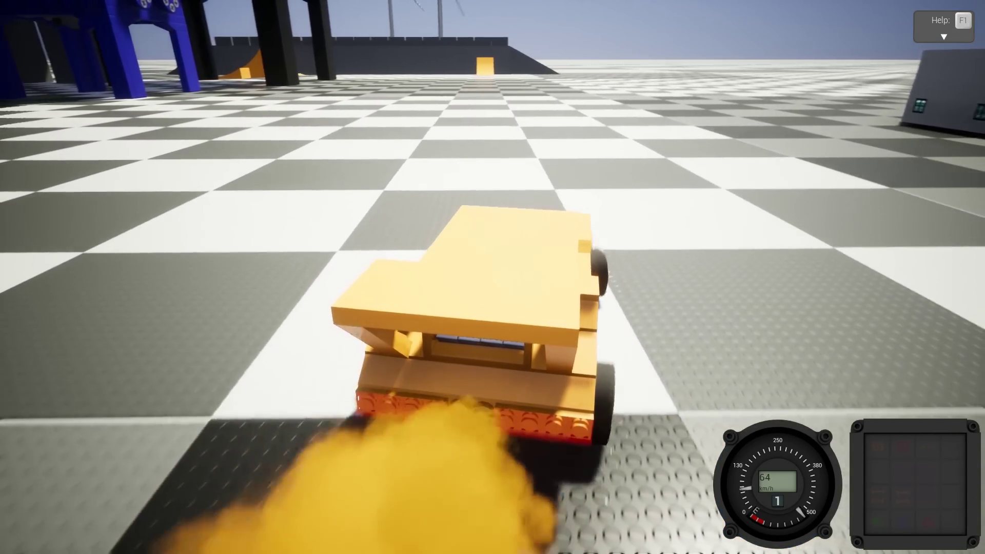
pyautogui.press('w')
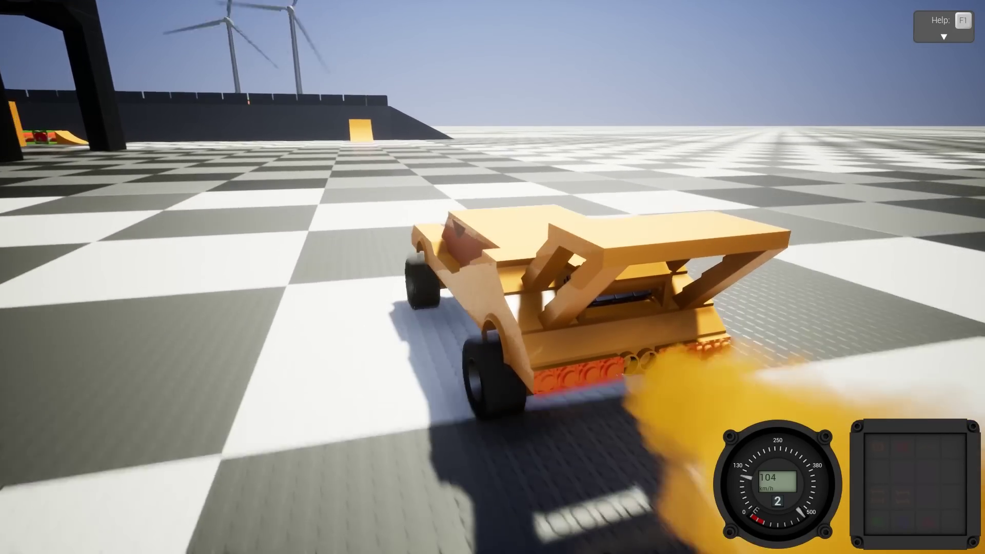
pyautogui.press('w')
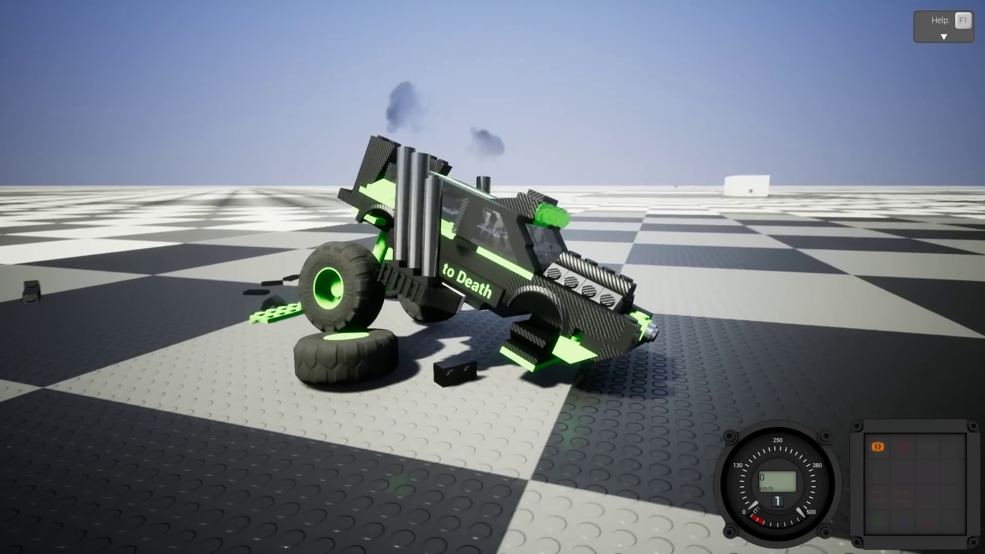
# - Reset the wrecked green truck, reverse it away, then drive forward into a higher gear
pyautogui.press('r')
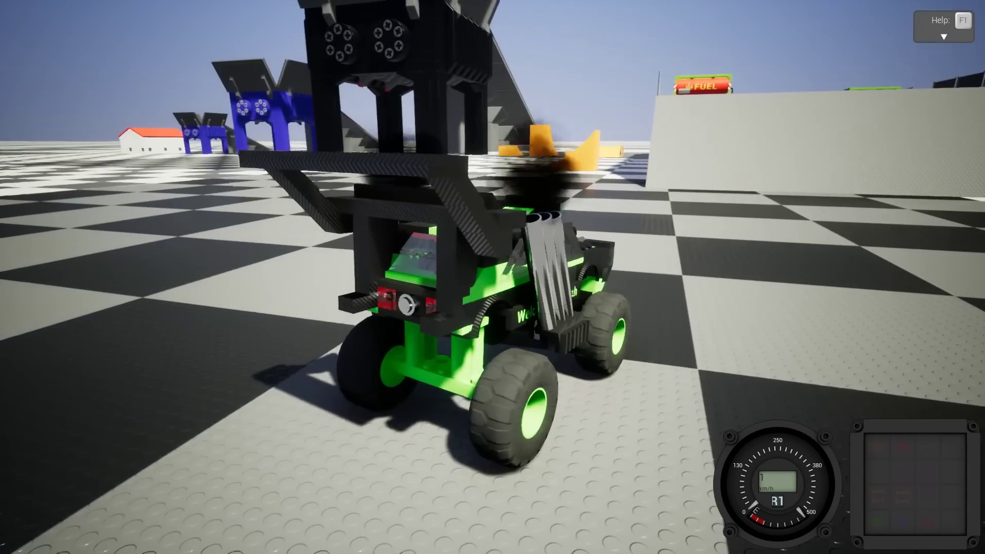
pyautogui.press('s')
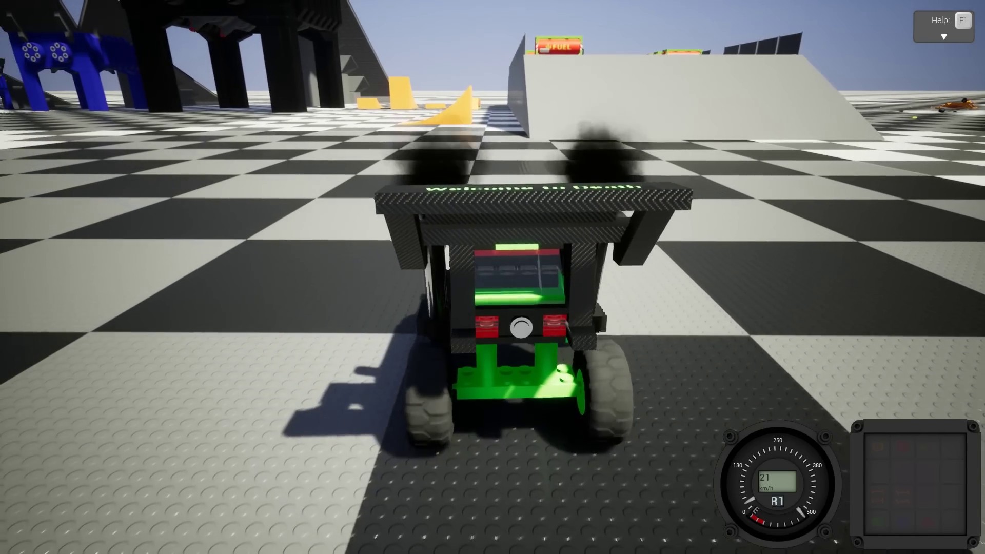
pyautogui.press('s')
pyautogui.press('s')
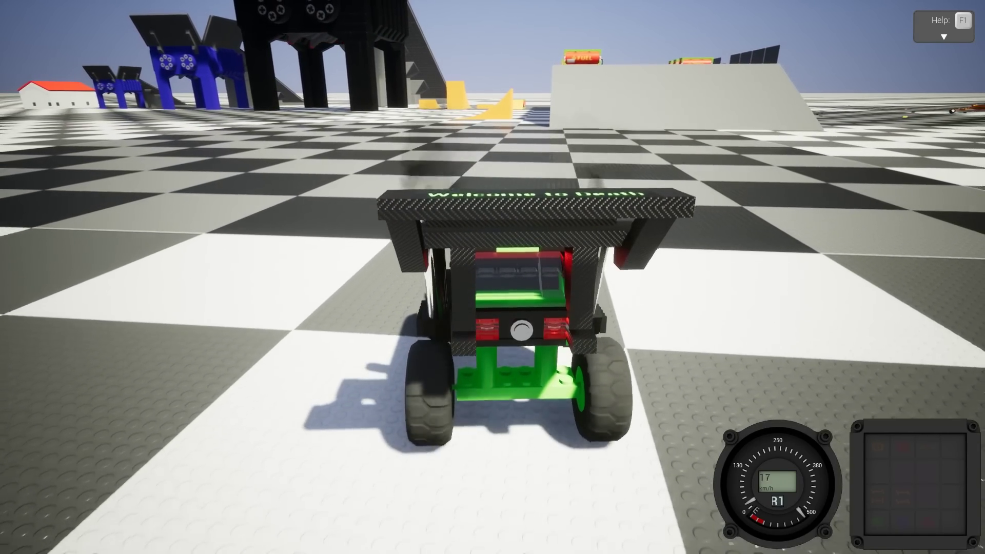
pyautogui.press('w')
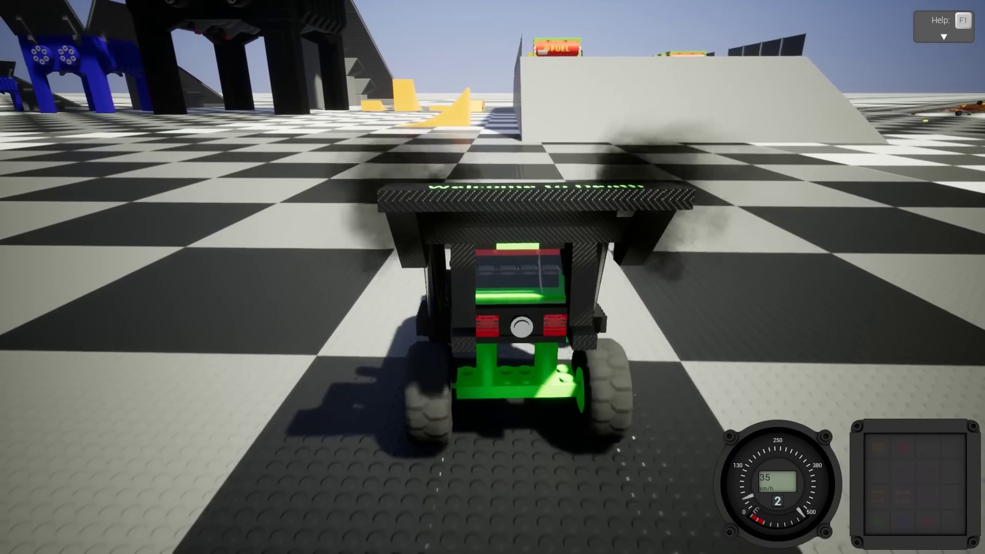
pyautogui.press('w')
pyautogui.press('w')
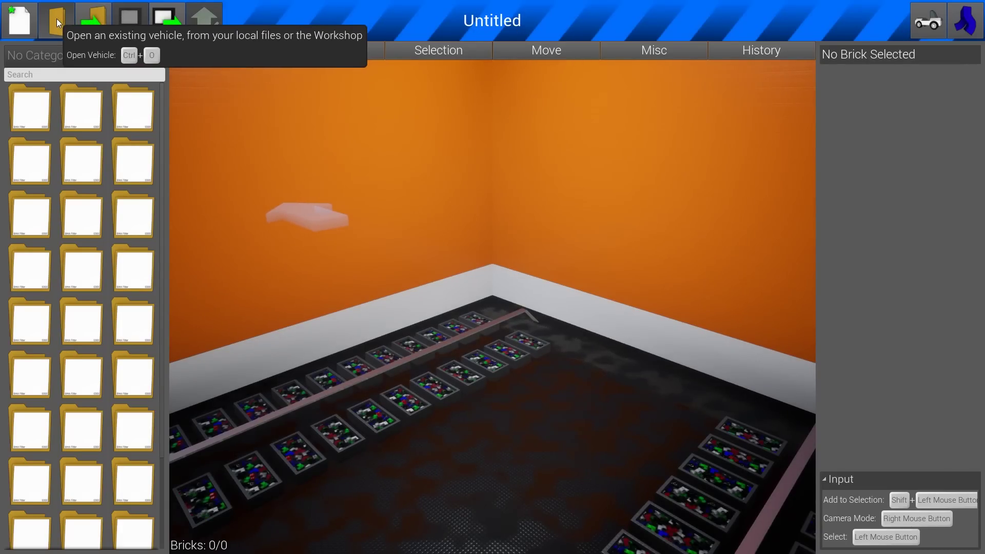
# - Open the saved vehicles list in the editor to find Plane.brv
pyautogui.click(58, 21)
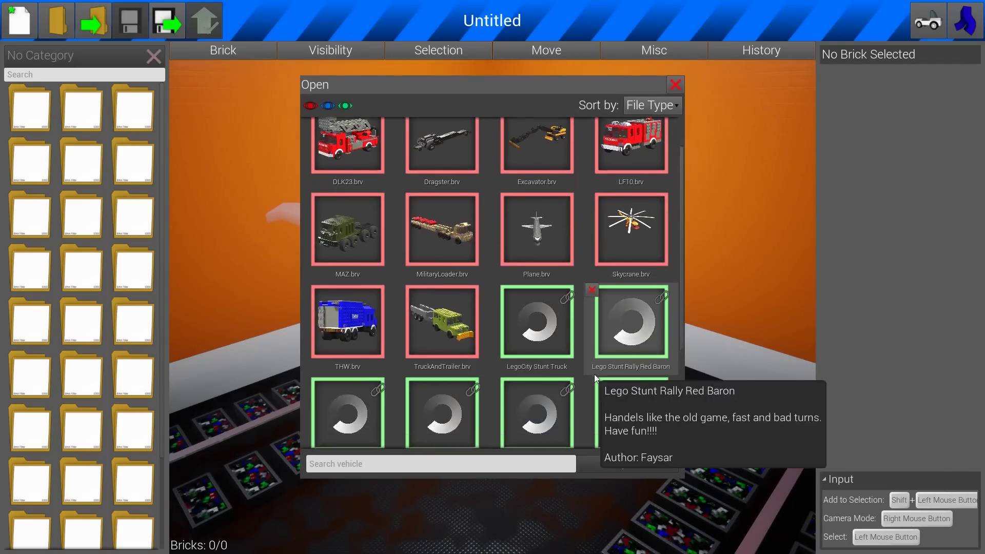
pyautogui.scroll(-3, 581, 363)
pyautogui.scroll(-3, 579, 363)
pyautogui.scroll(-2, 580, 363)
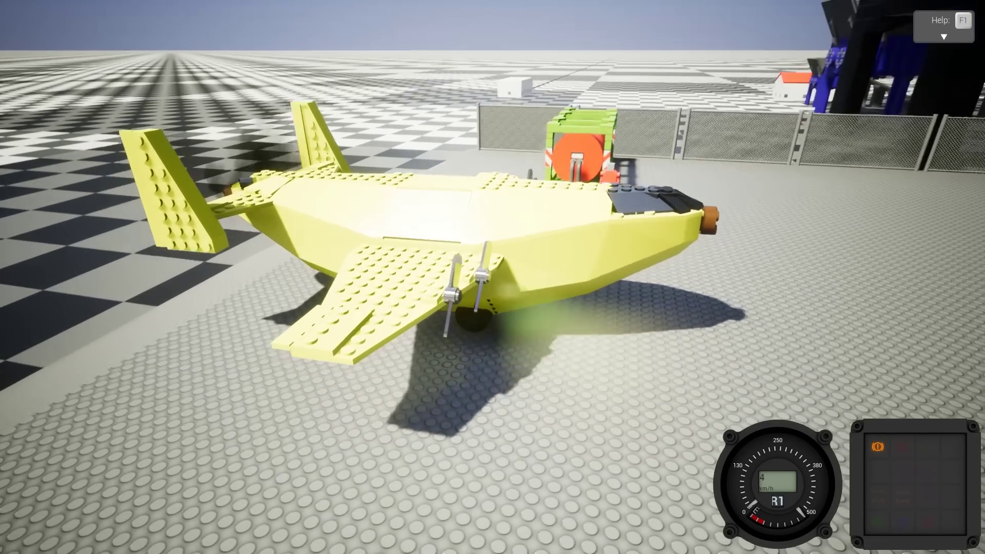
# - Swing the camera behind the yellow jet and throttle it toward the circular pit
pyautogui.moveTo(493, 277); pyautogui.dragTo(693, 277)
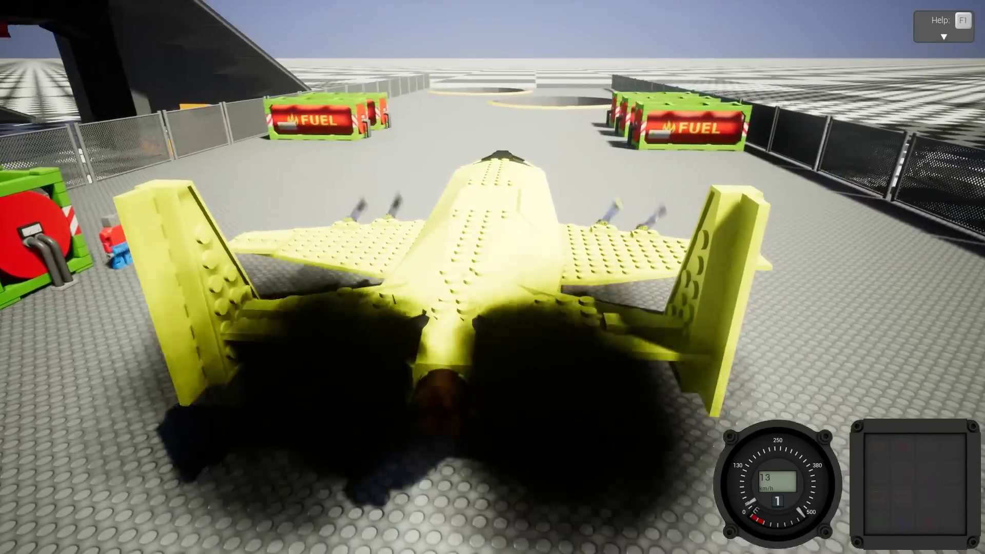
pyautogui.press('w')
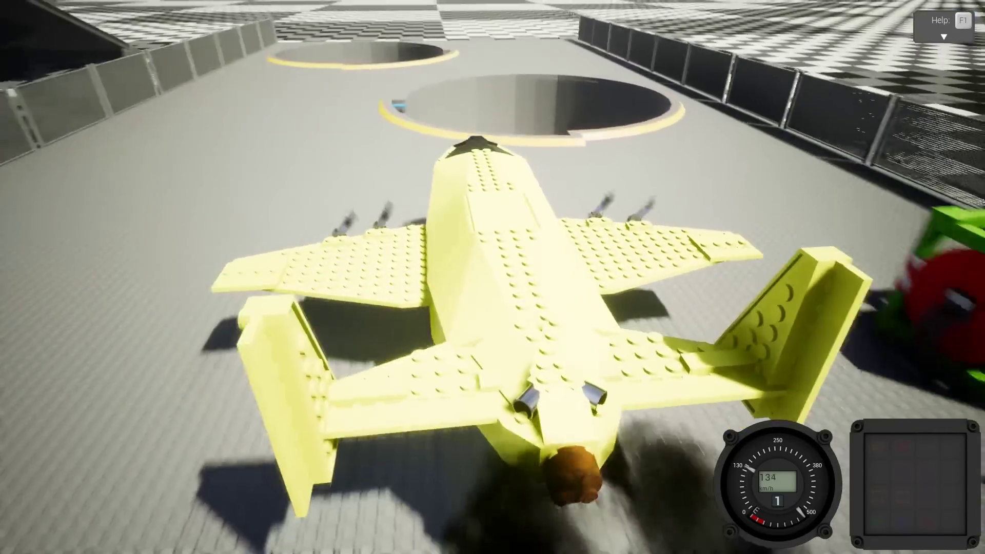